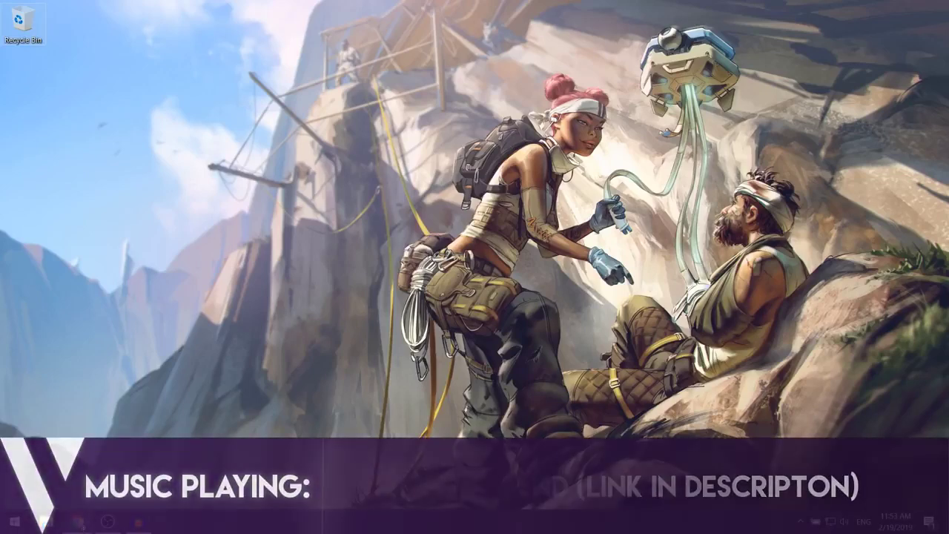
Bring the Chrome window showing the Apex Legends page at ea.com to the front.
left_click(77, 522)
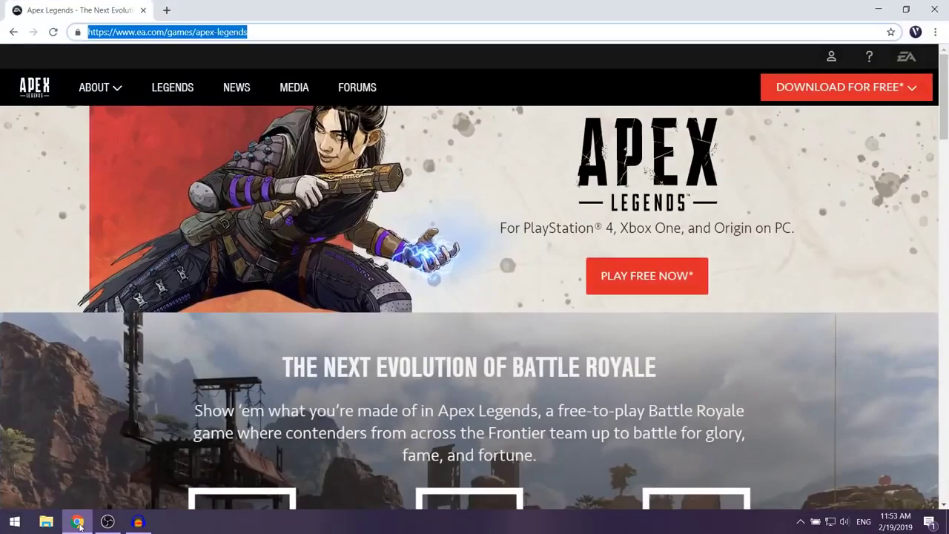
Download ApexLegendsInstaller.exe for Origin on PC and run it.
left_click(117, 32)
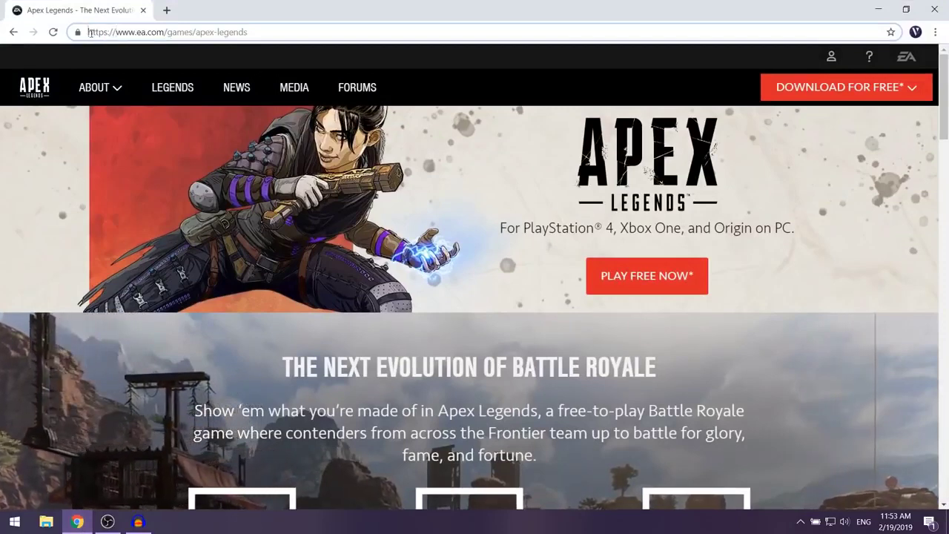
left_click_drag(88, 32, 266, 32)
left_click(261, 33)
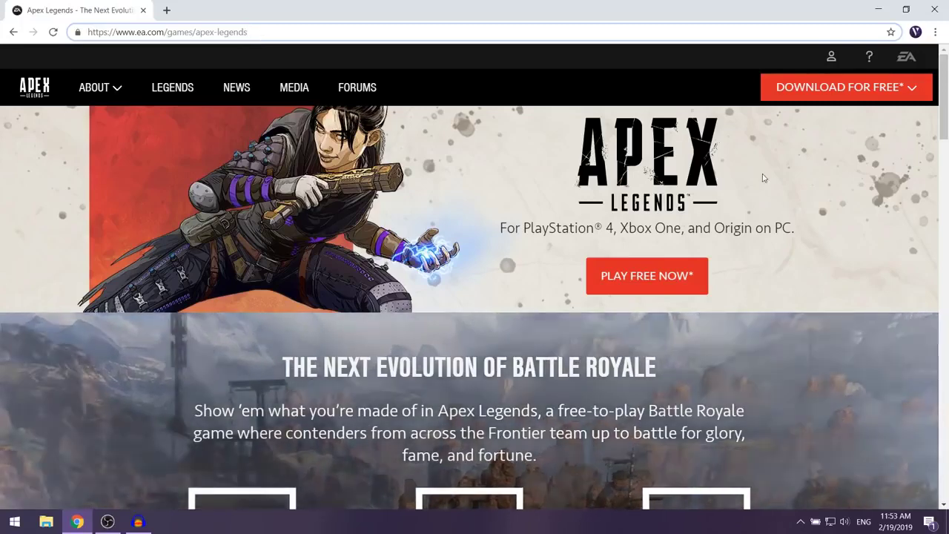
left_click(784, 92)
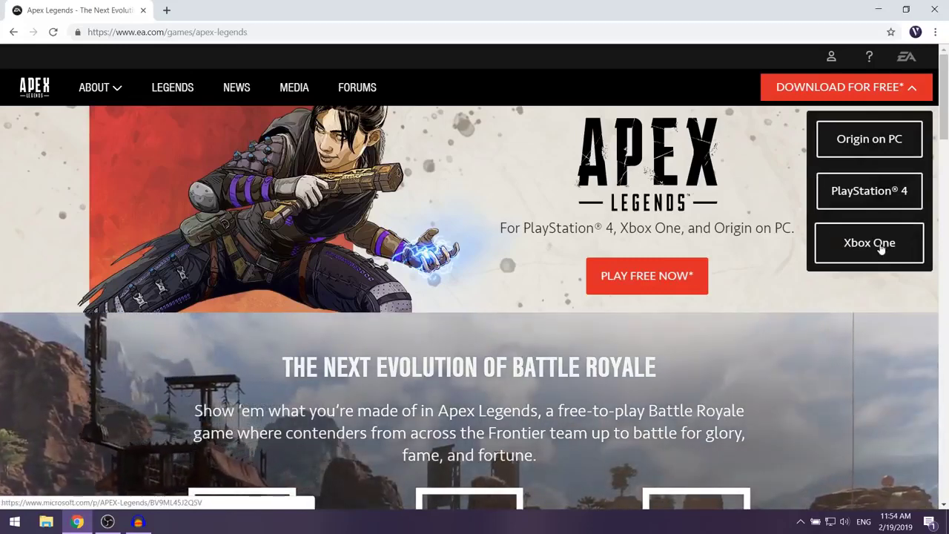
left_click(867, 146)
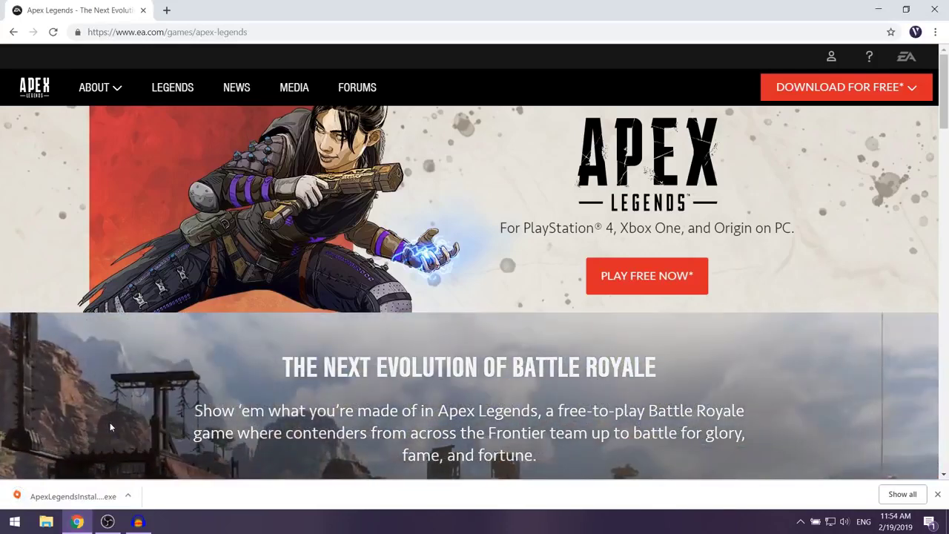
left_click(69, 497)
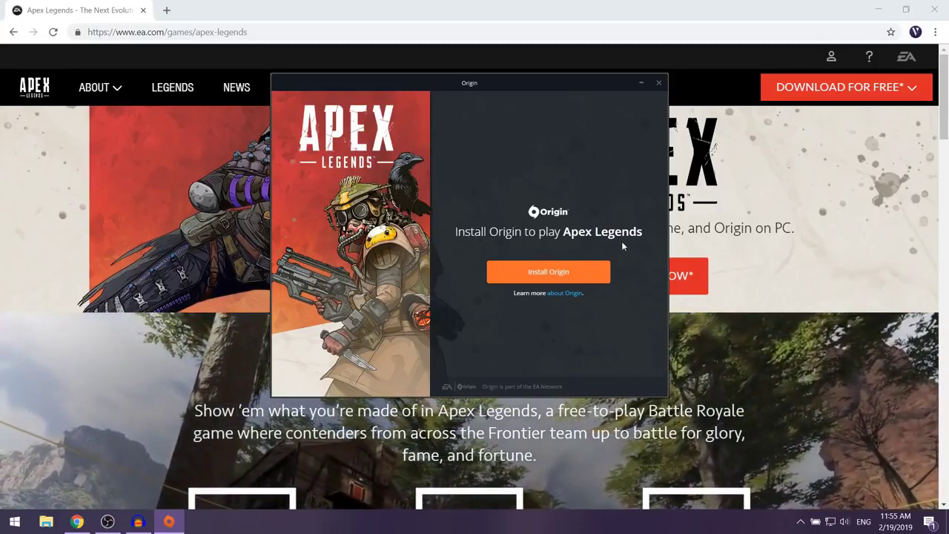
Install Origin with the end user licence agreement accepted.
left_click(535, 273)
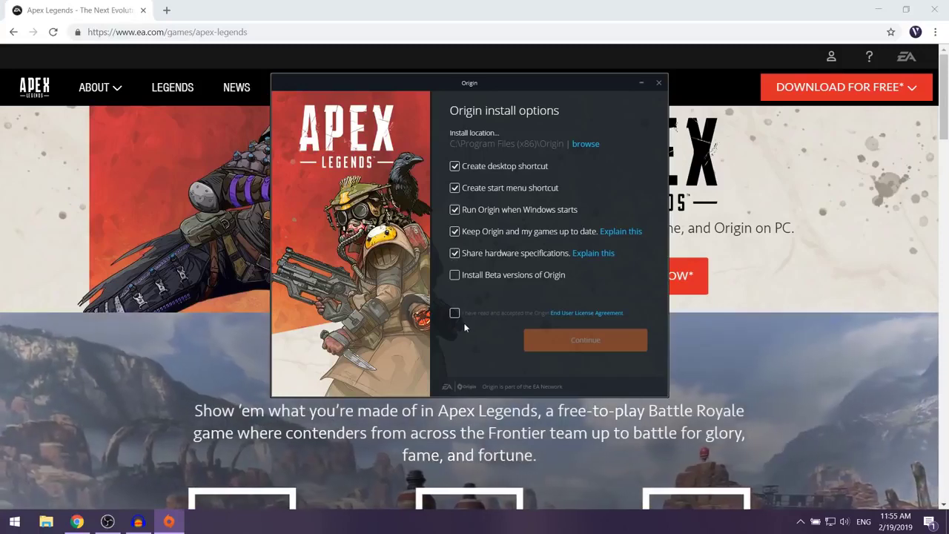
left_click(456, 315)
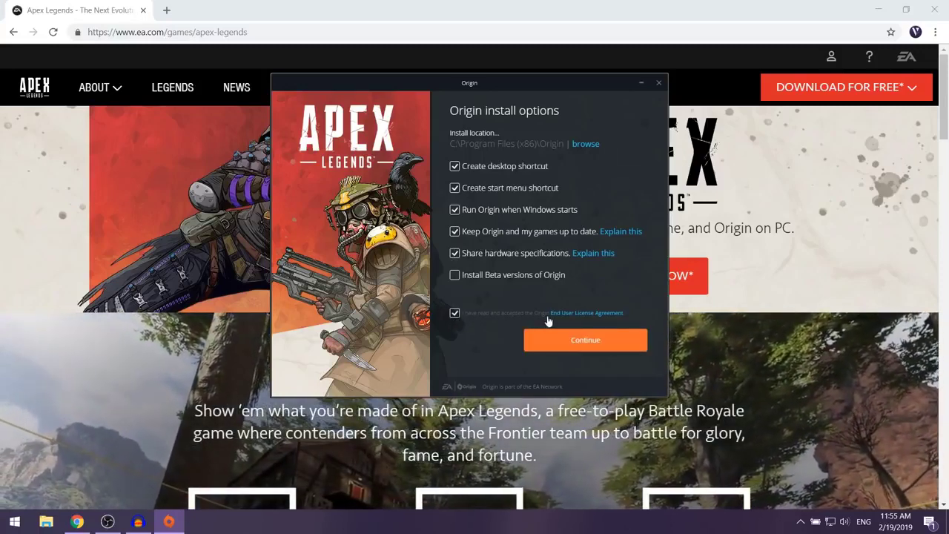
left_click(592, 340)
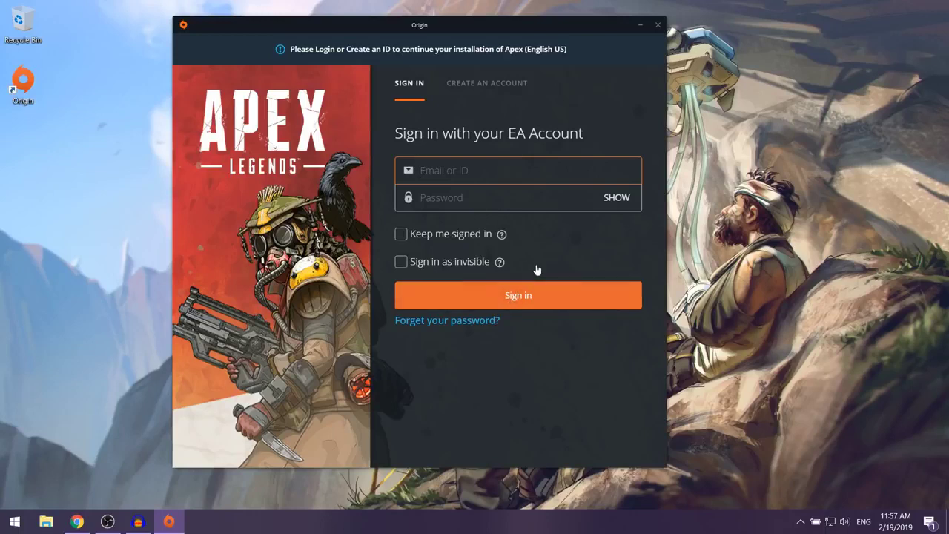
Start a new EA account with United States of America as the country.
left_click(484, 84)
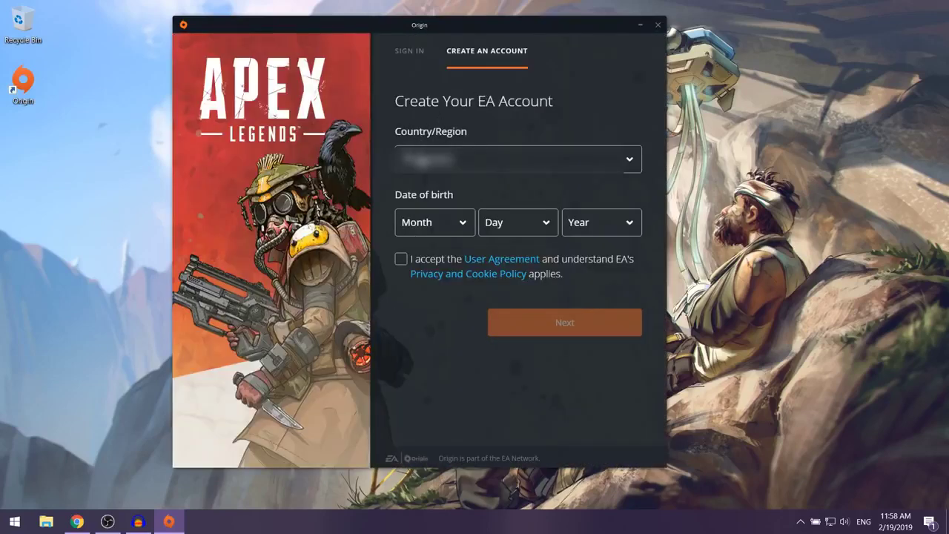
left_click(517, 159)
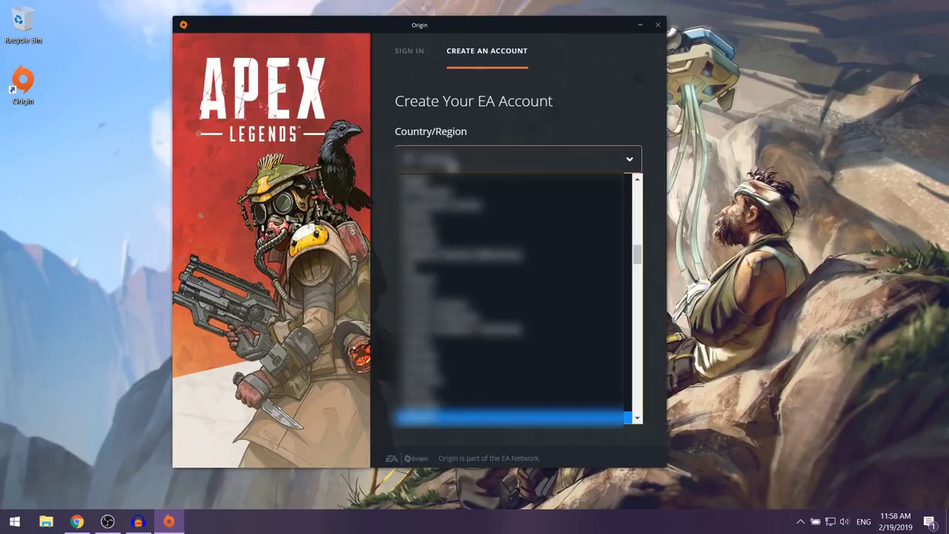
scroll(512, 296, "down", 10)
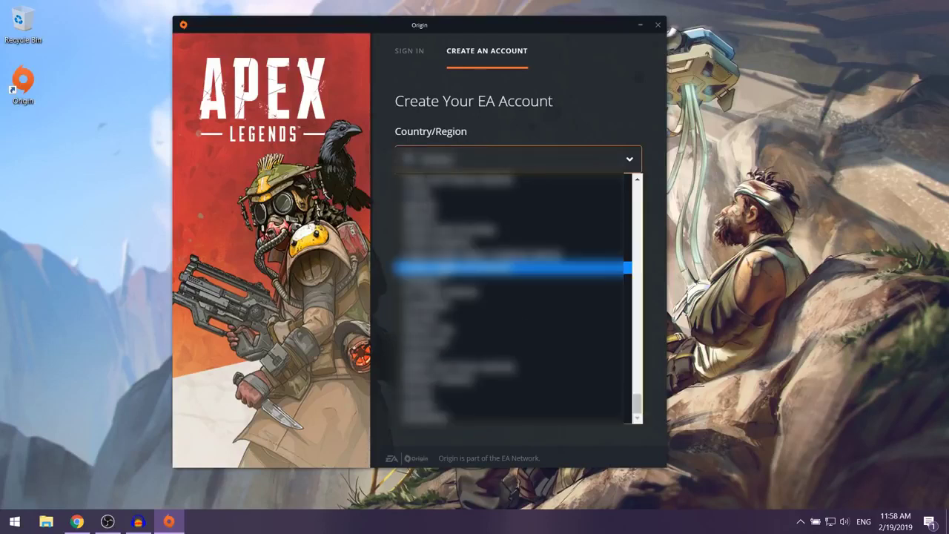
left_click(441, 269)
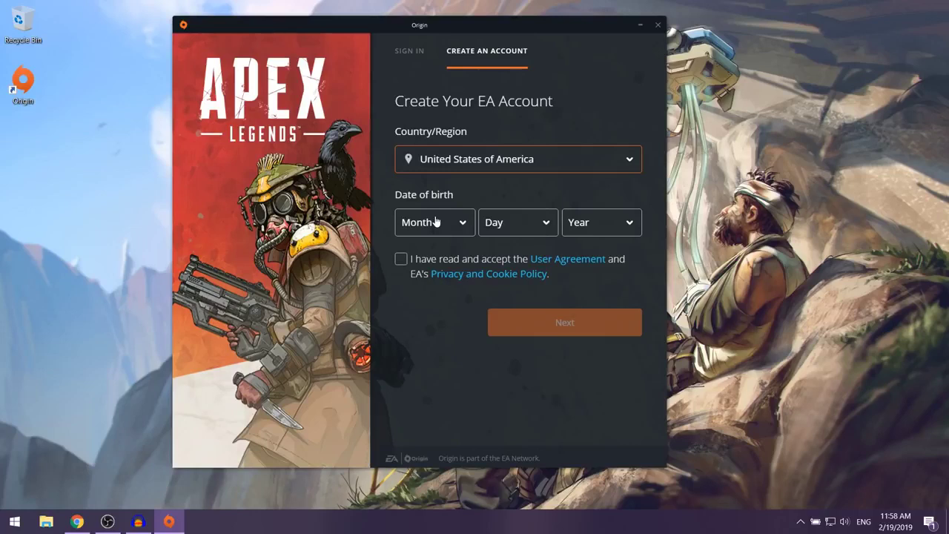
Enter the birth month, day and year, accept the User Agreement, and continue.
left_click(436, 223)
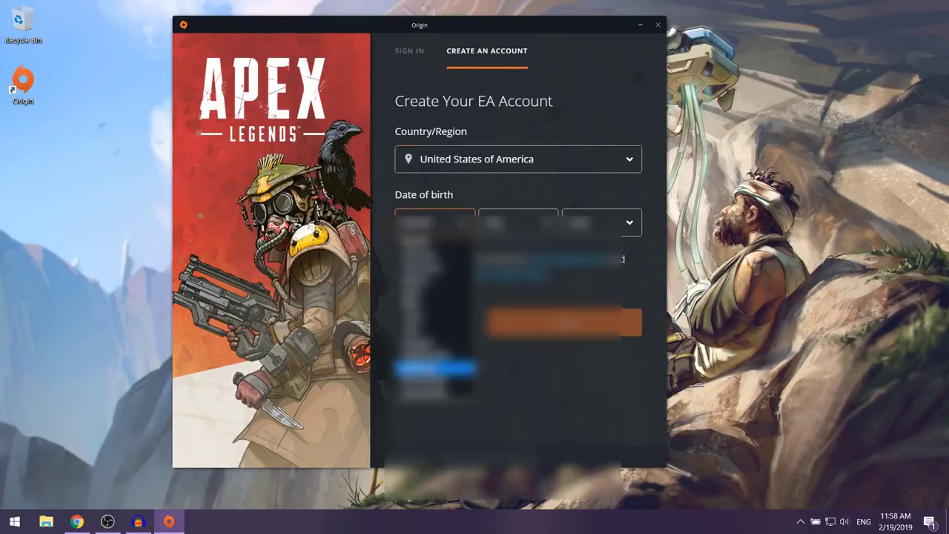
left_click(434, 368)
left_click(518, 222)
left_click(513, 421)
left_click(602, 222)
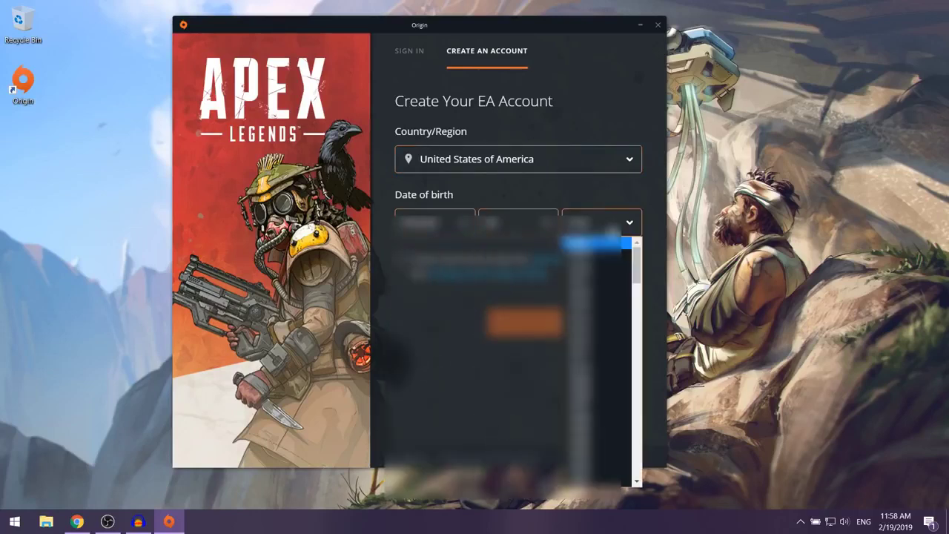
left_click(593, 466)
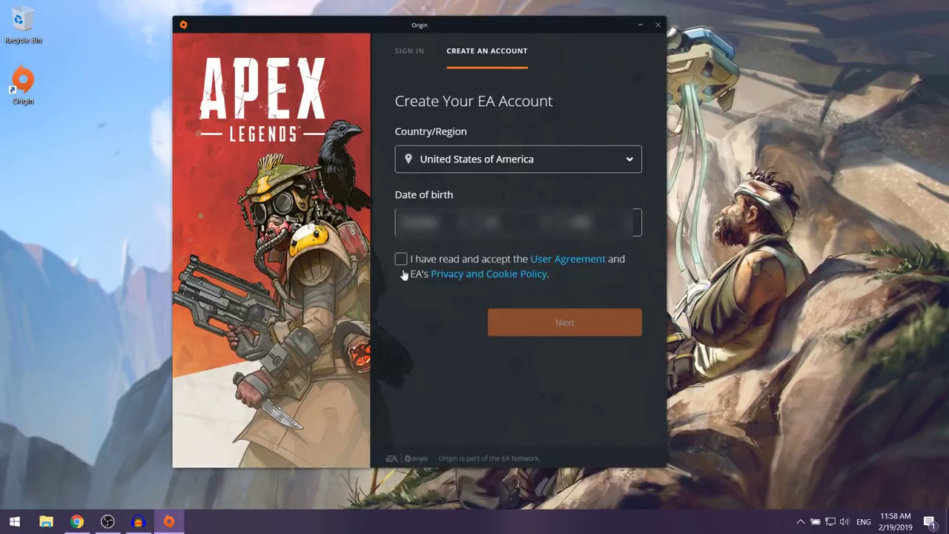
left_click(400, 261)
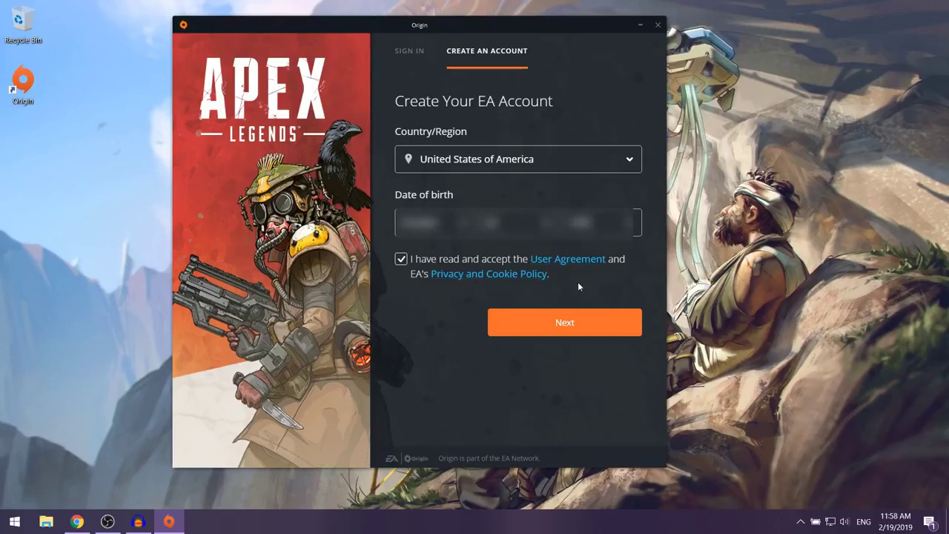
left_click(576, 331)
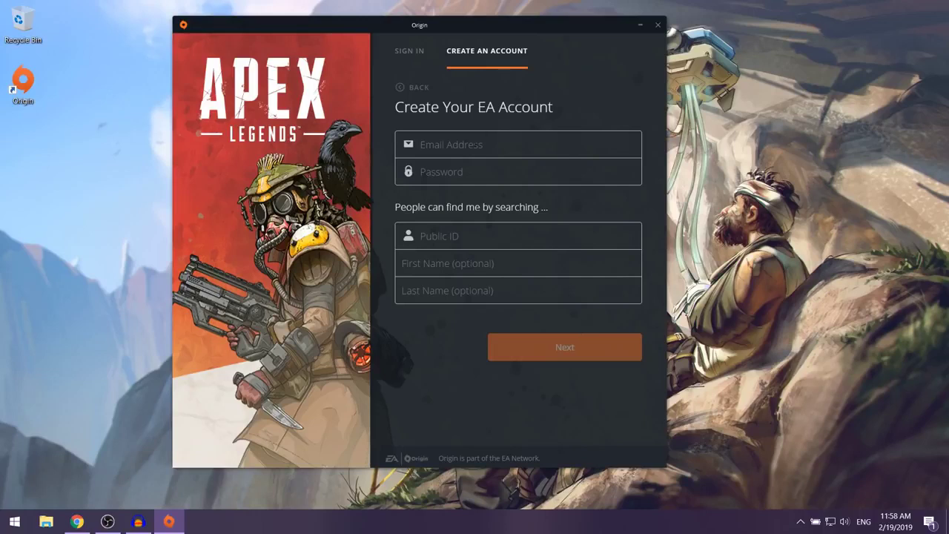
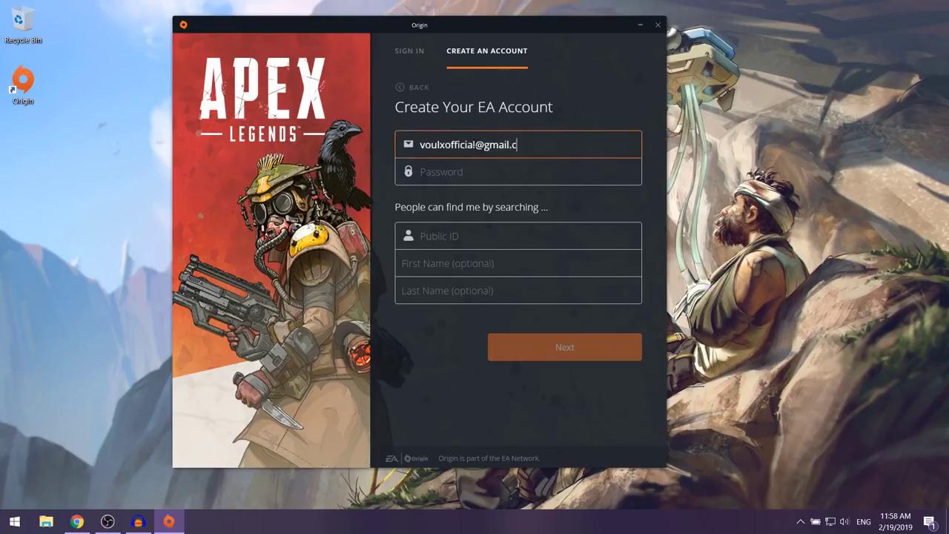
Enter the account's e-mail address and password.
left_click(465, 172)
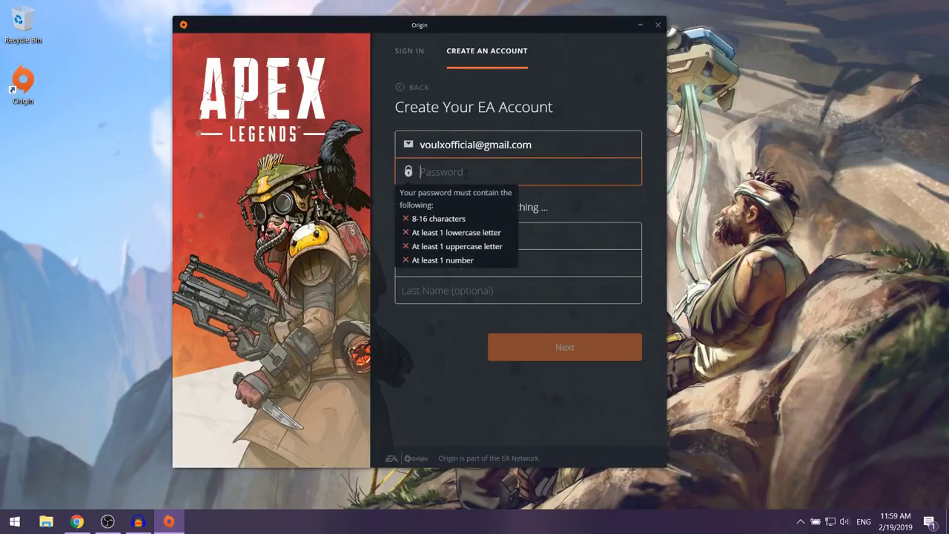
type("*********")
left_click(590, 206)
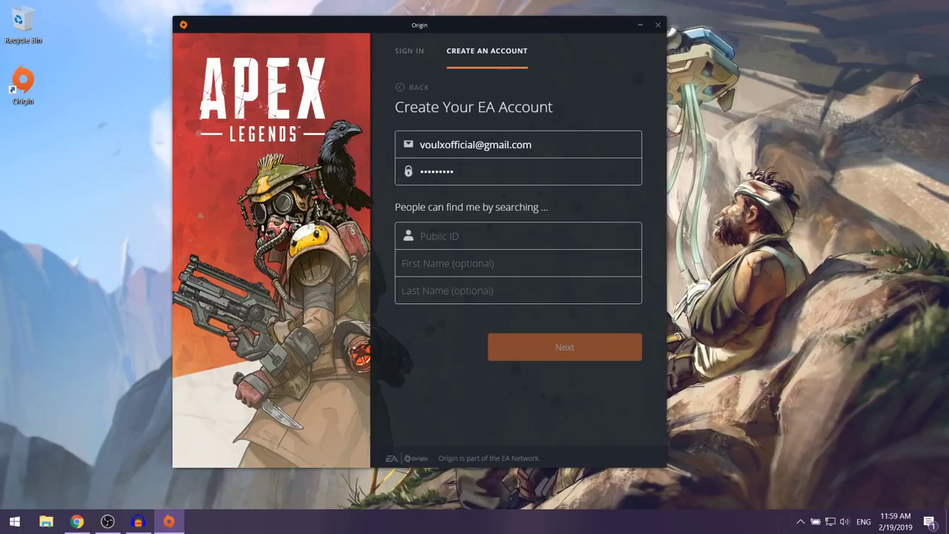
Enter a Public ID, adding digits until it's no longer in use, then continue.
left_click(468, 239)
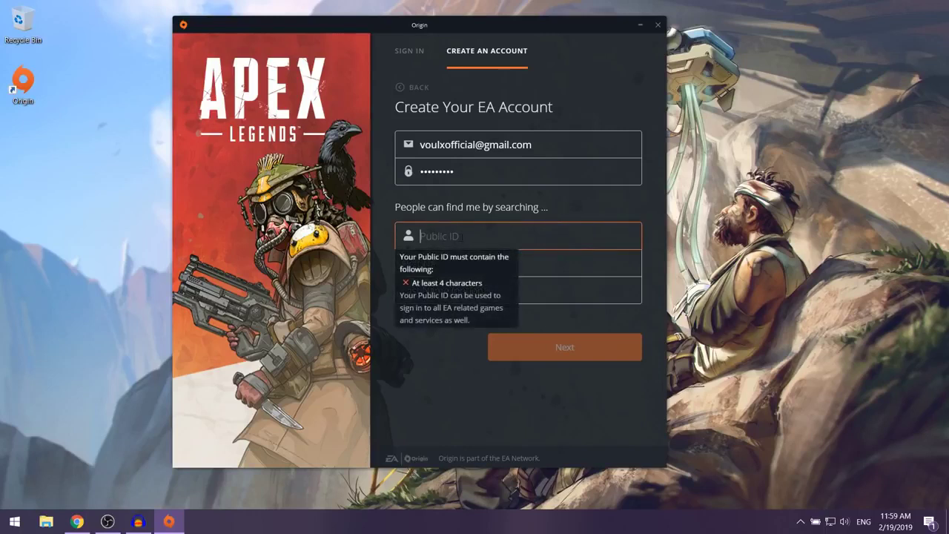
type("Voulx")
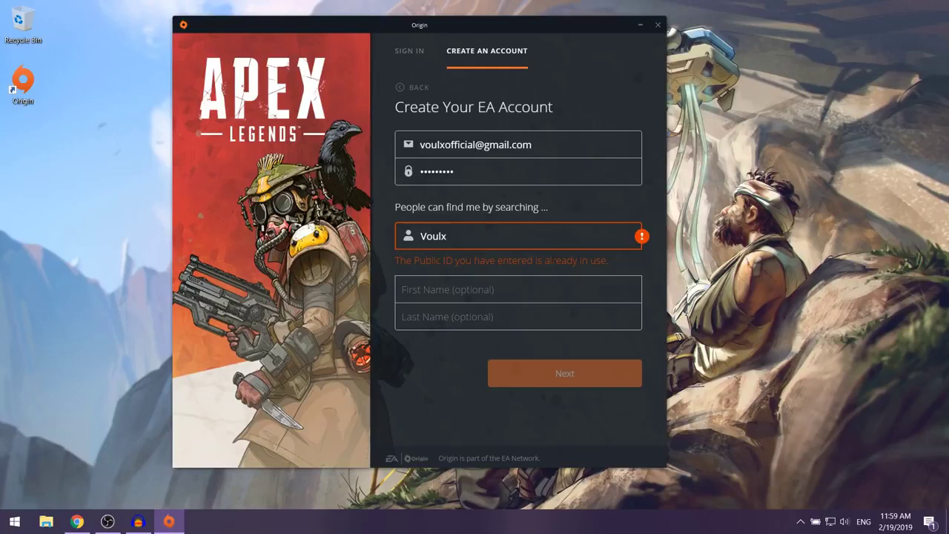
left_click(496, 235)
type("1")
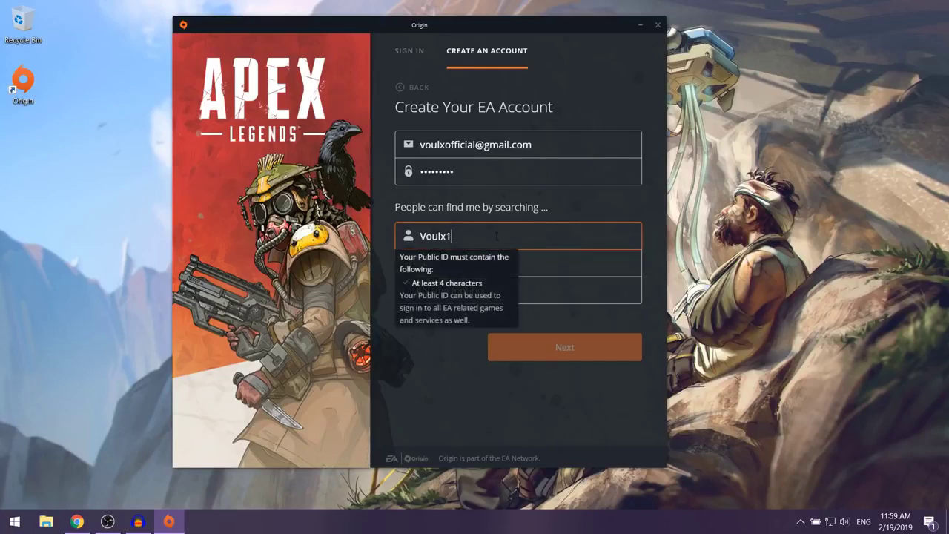
key("Tab")
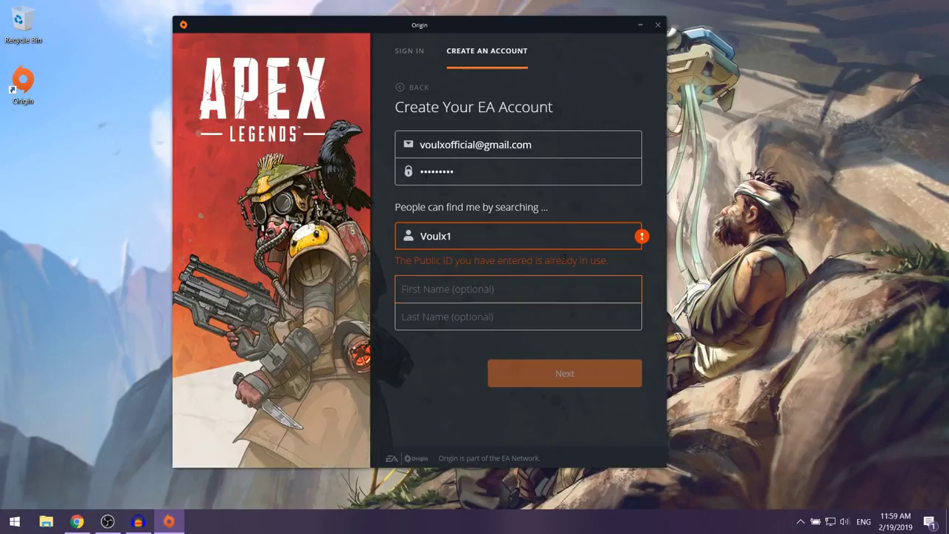
left_click(487, 236)
type("2")
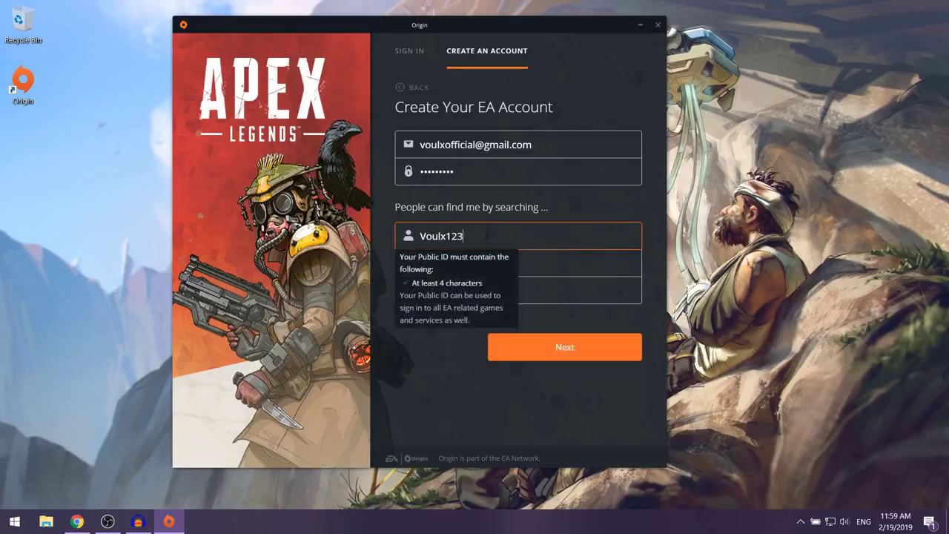
type("3")
left_click(563, 212)
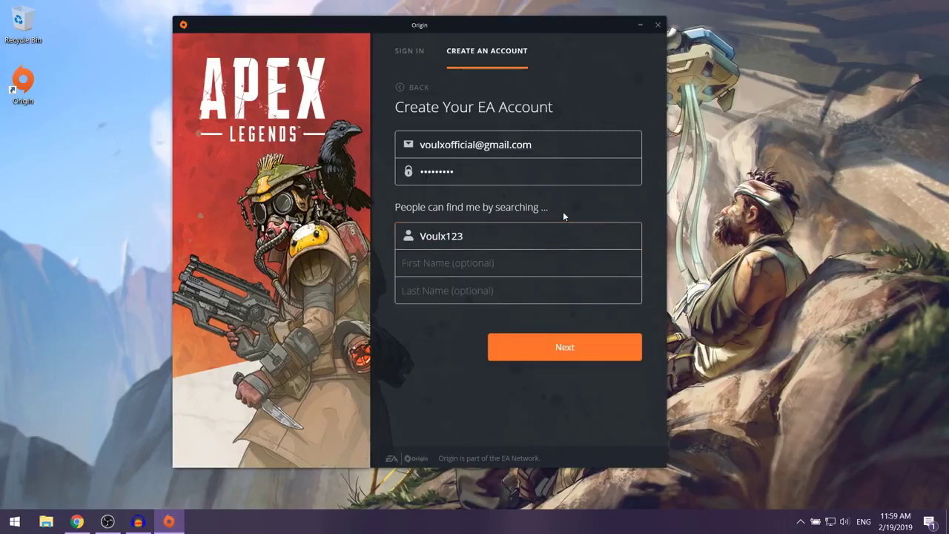
left_click(563, 353)
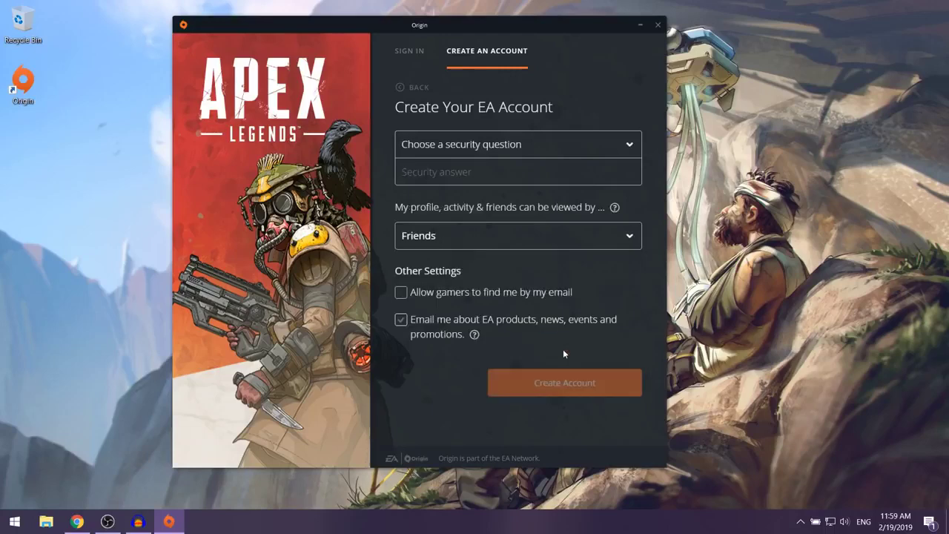
left_click(537, 145)
left_click(540, 172)
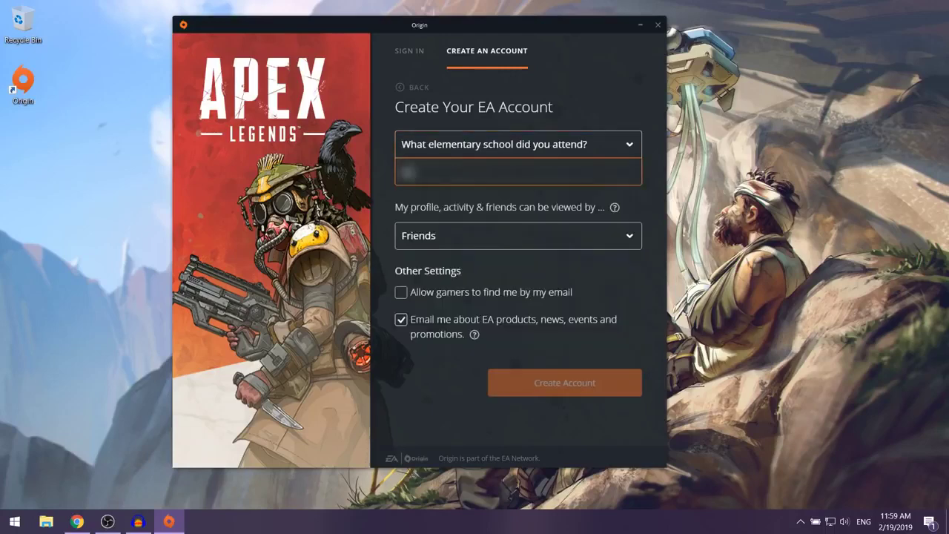
Keep profile visibility on Friends, create the account, and check the inbox for the code.
left_click(508, 237)
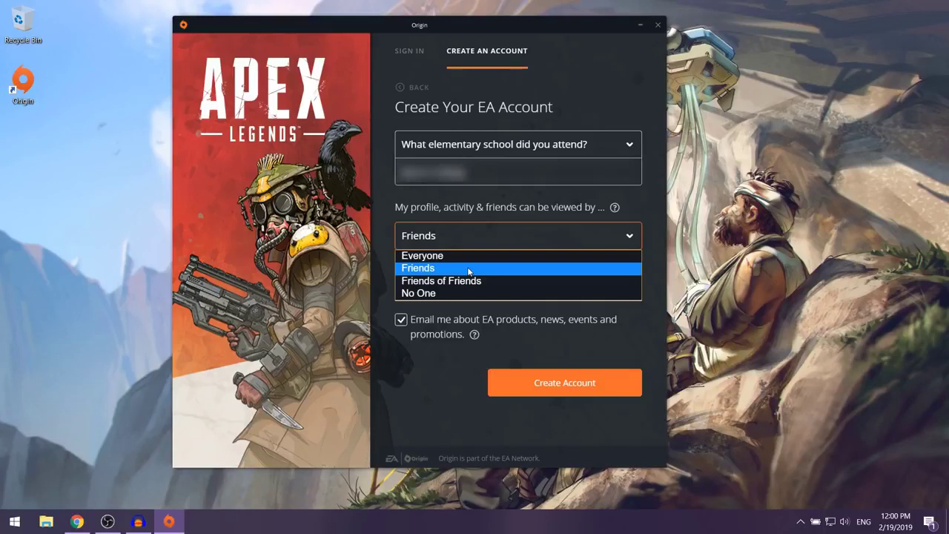
left_click(440, 270)
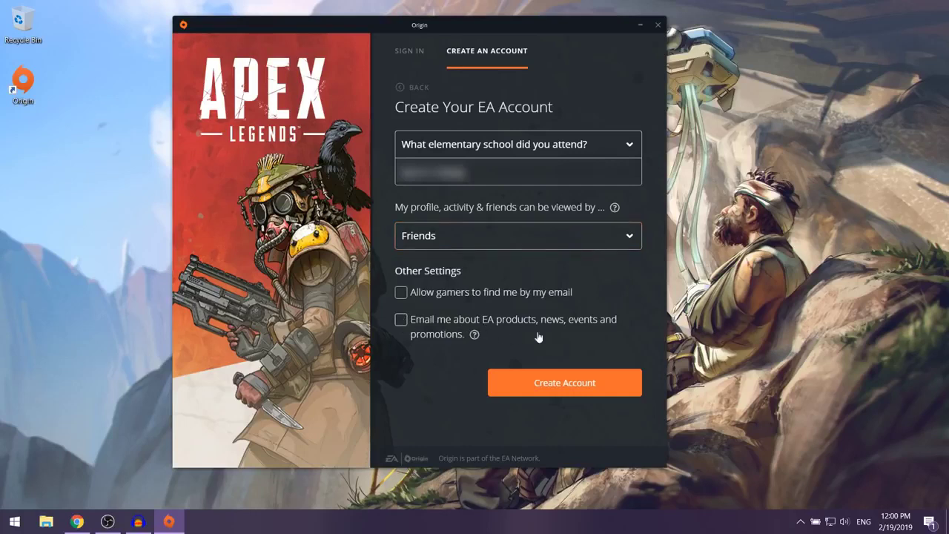
left_click(562, 395)
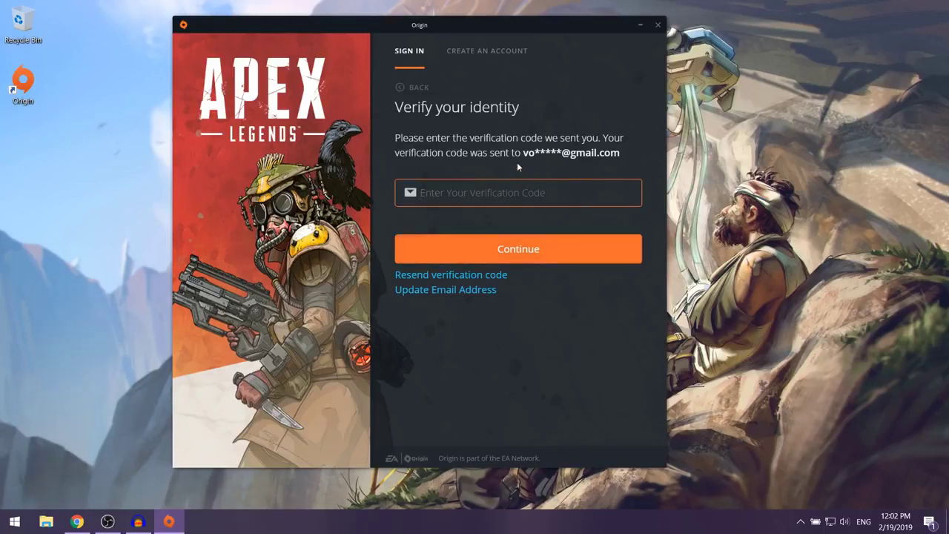
left_click(76, 522)
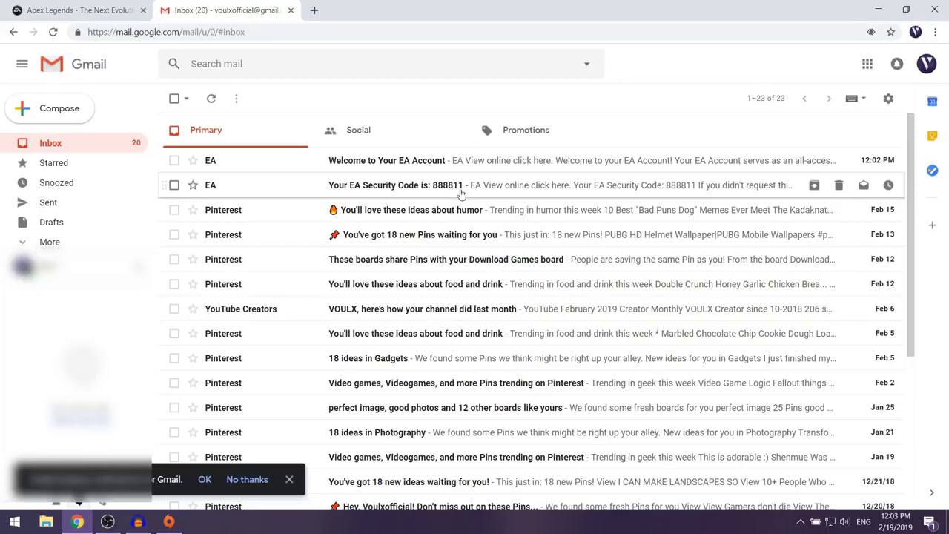
Enter the emailed security code, confirm it, and get started in Origin.
left_click(878, 10)
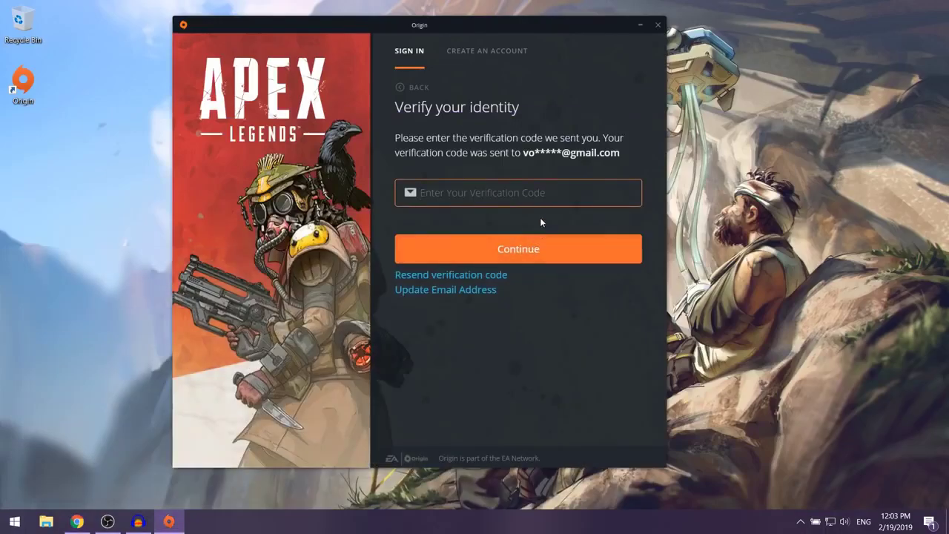
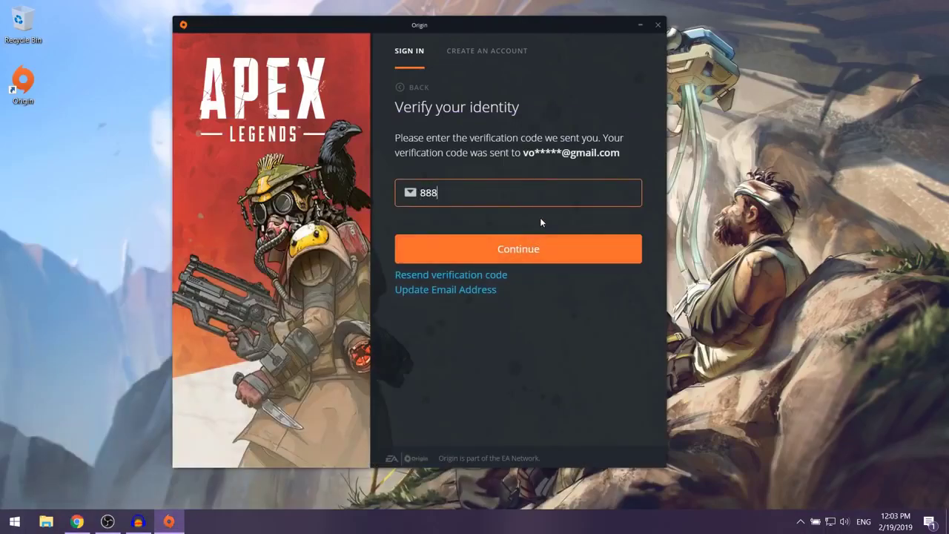
left_click(528, 250)
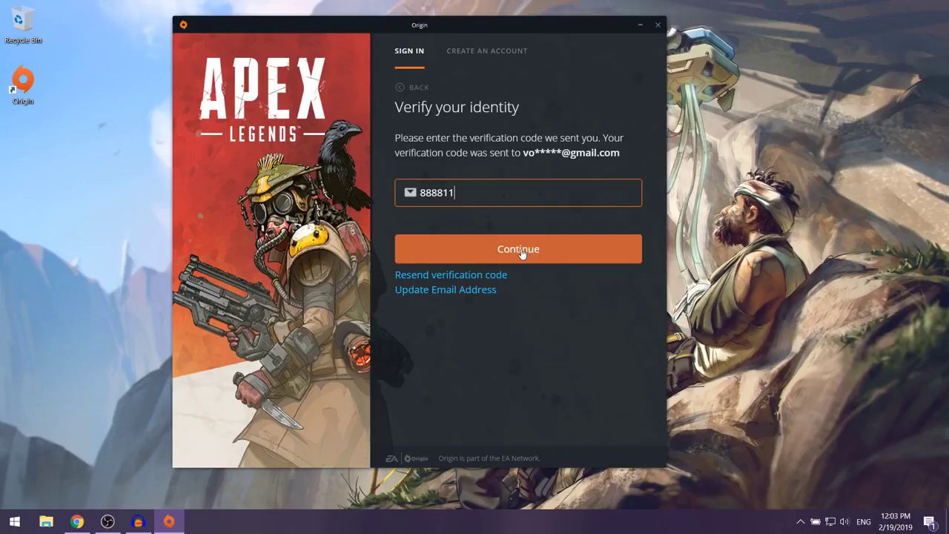
left_click(521, 250)
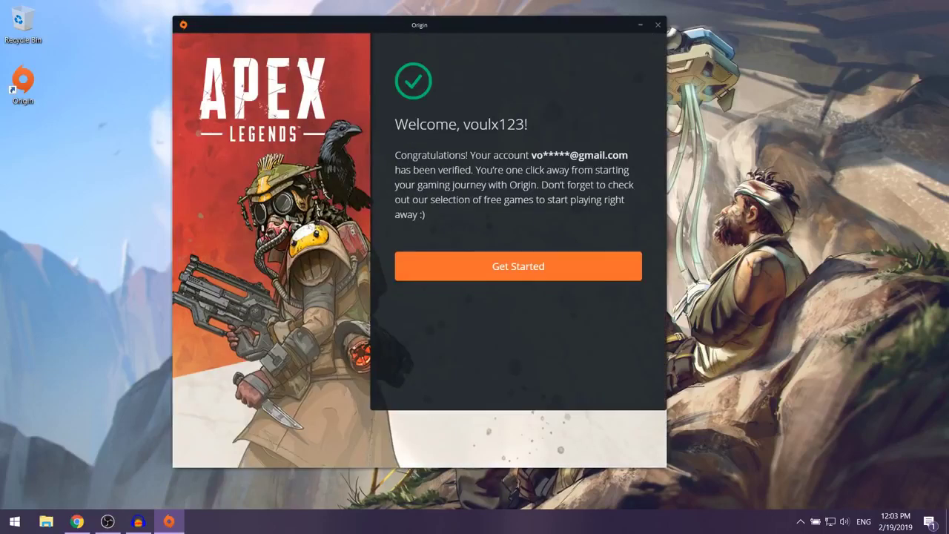
left_click(519, 266)
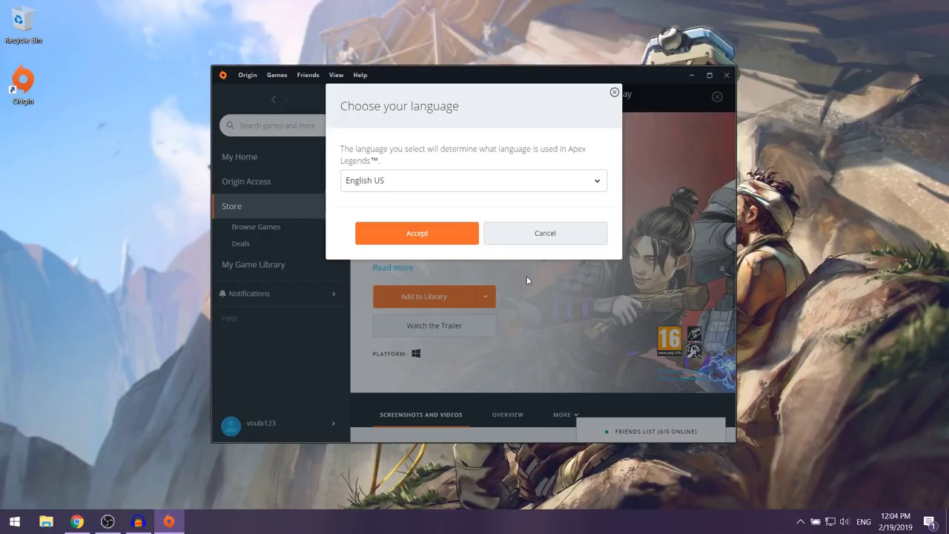
Install Apex Legends in English US to the default Origin Games folder, accepting the licences.
left_click(433, 236)
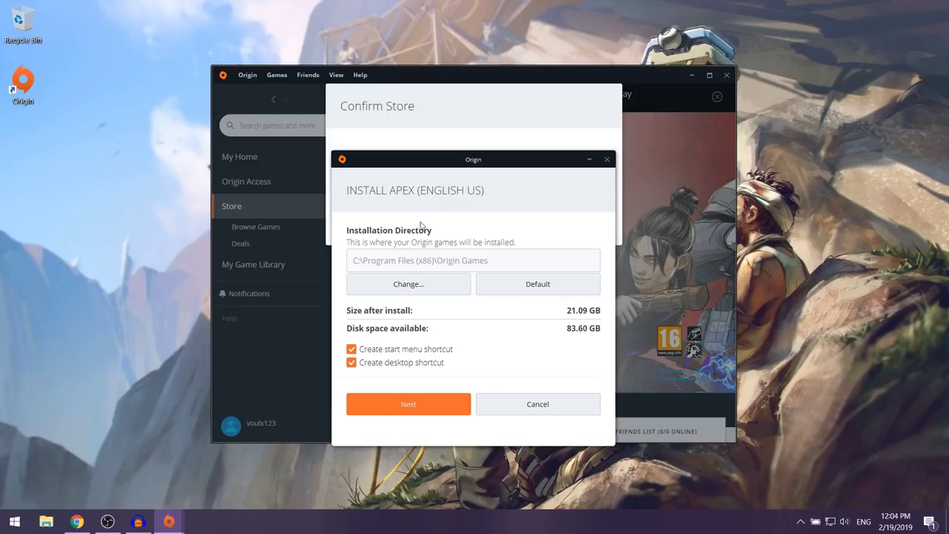
left_click(417, 404)
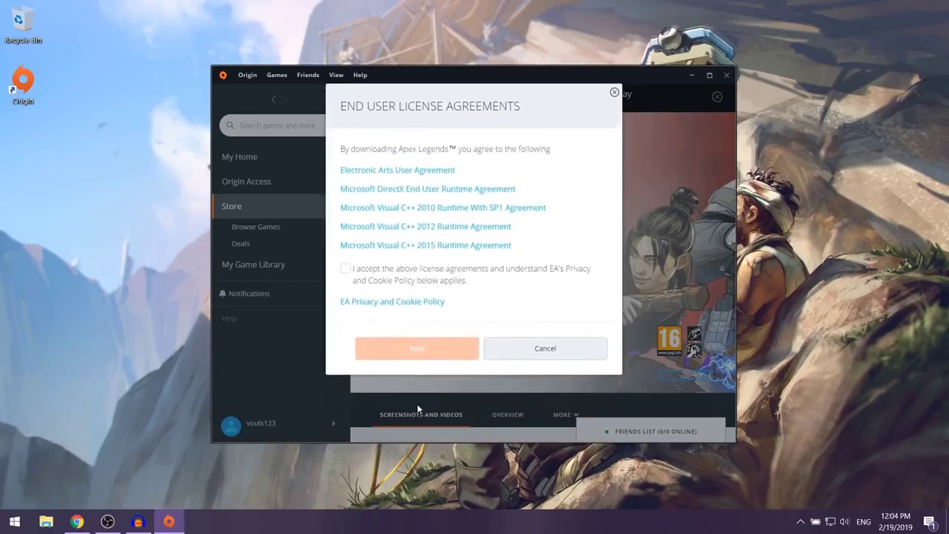
left_click(353, 274)
left_click(404, 354)
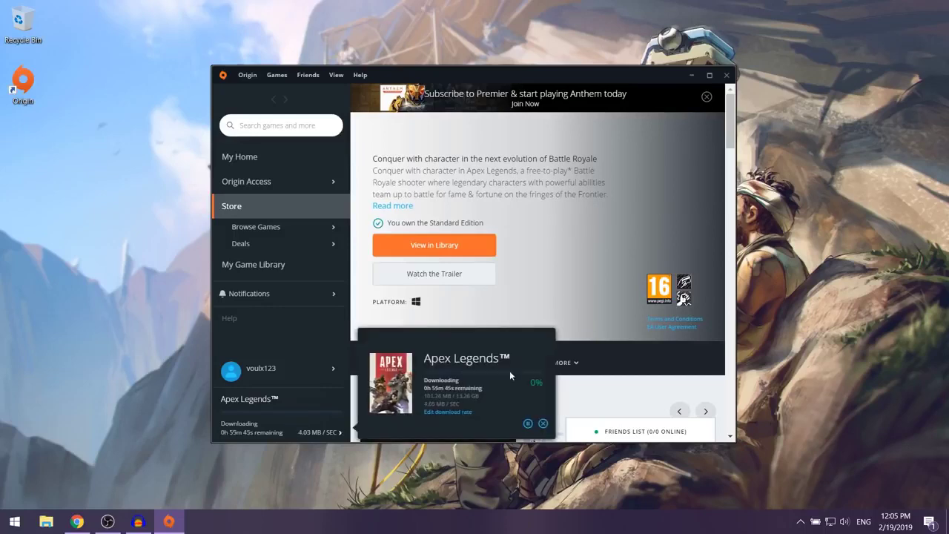
Watch the Apex Legends download progress until it finishes.
mouse_move(311, 428)
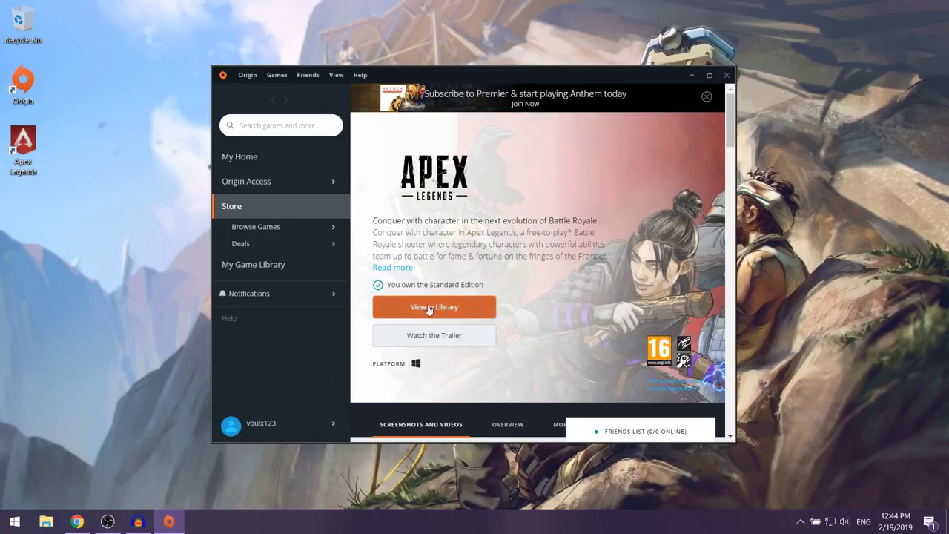
Open Apex Legends in the library and press Play to launch it.
left_click(461, 309)
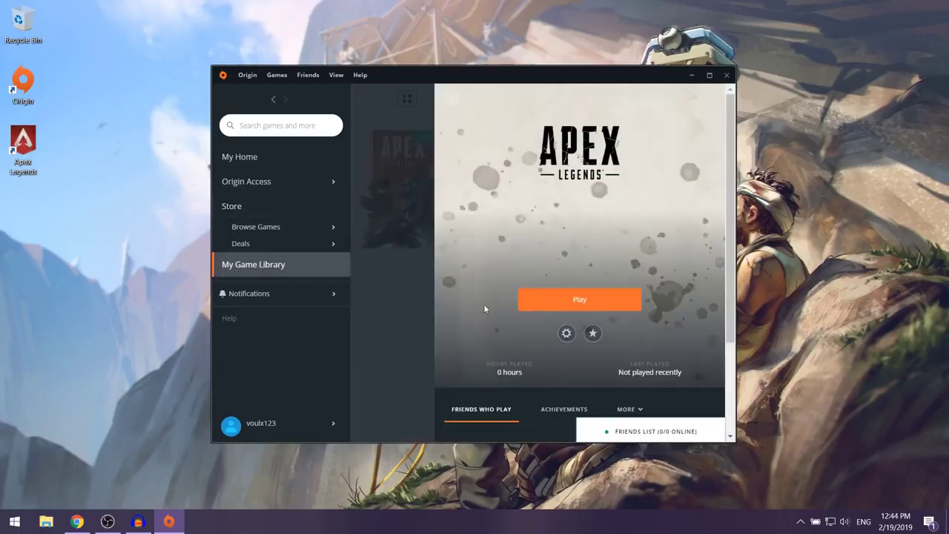
left_click(607, 301)
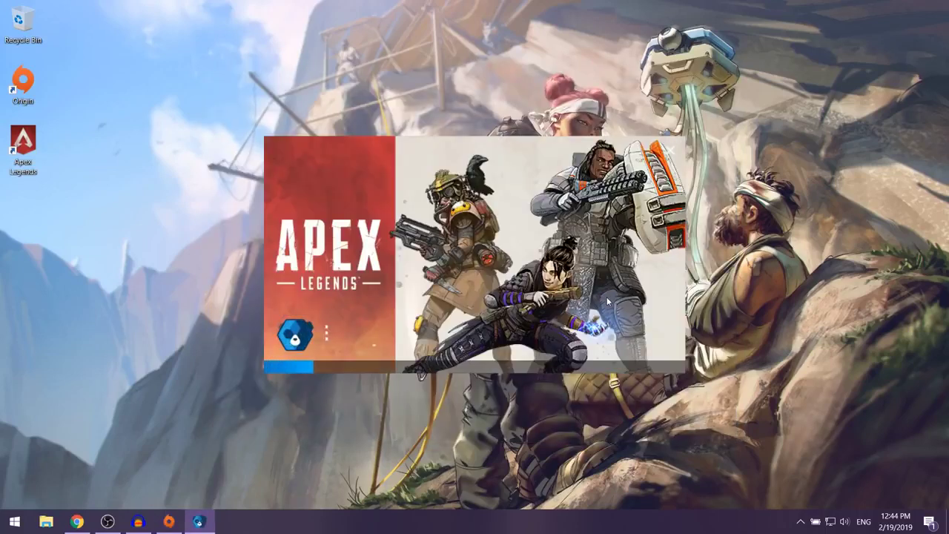